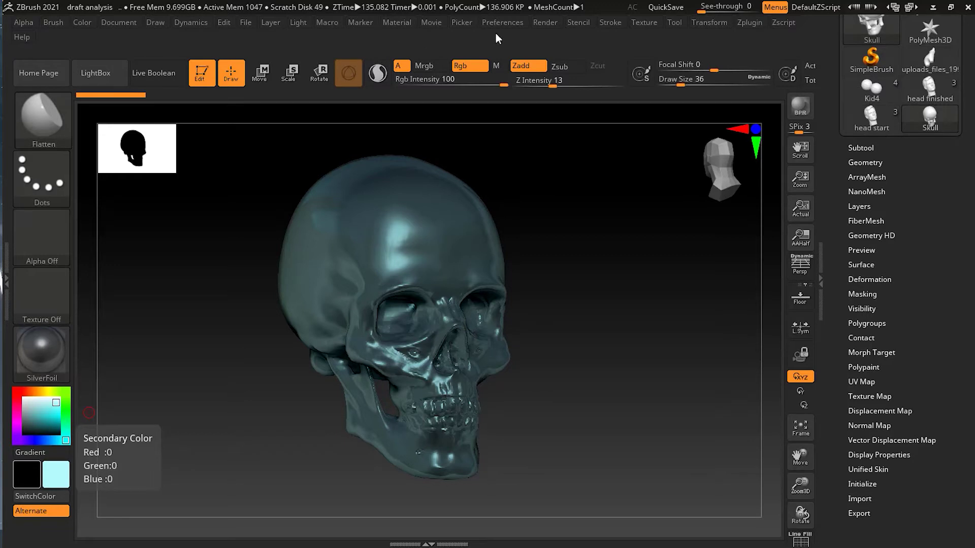
- Dock the Render palette in the left tray, expand BPR Filters, and bring up the Lightbox filter presets
click(546, 23)
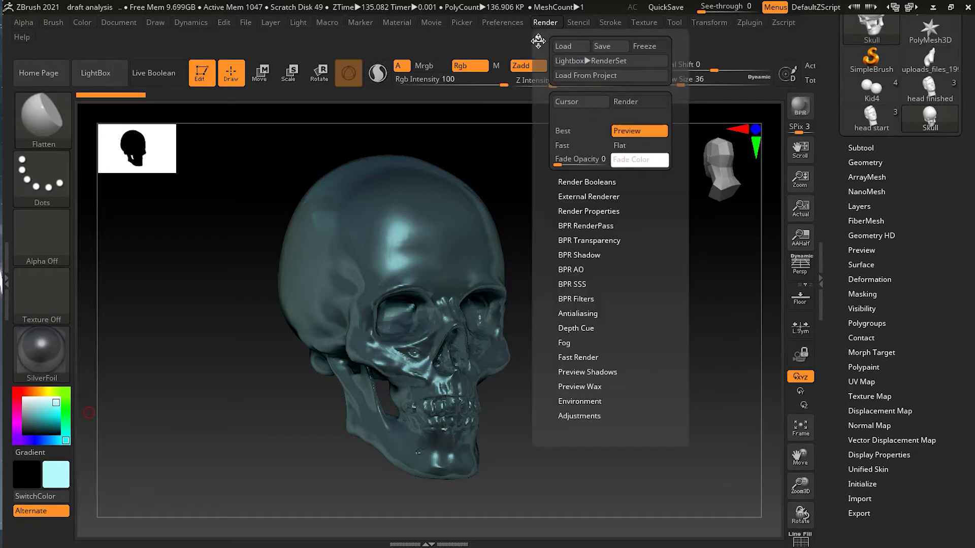
click(538, 40)
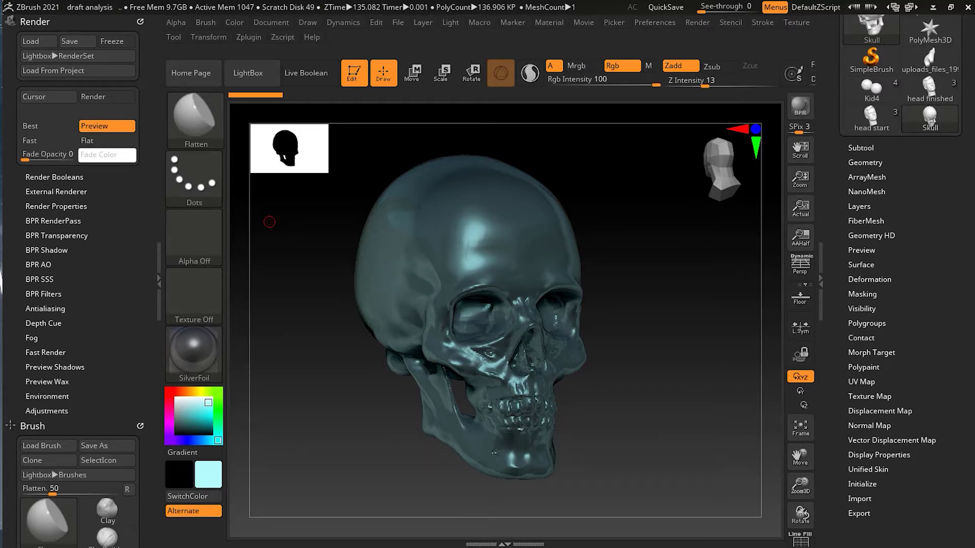
click(51, 295)
scroll(126, 255, down, 10)
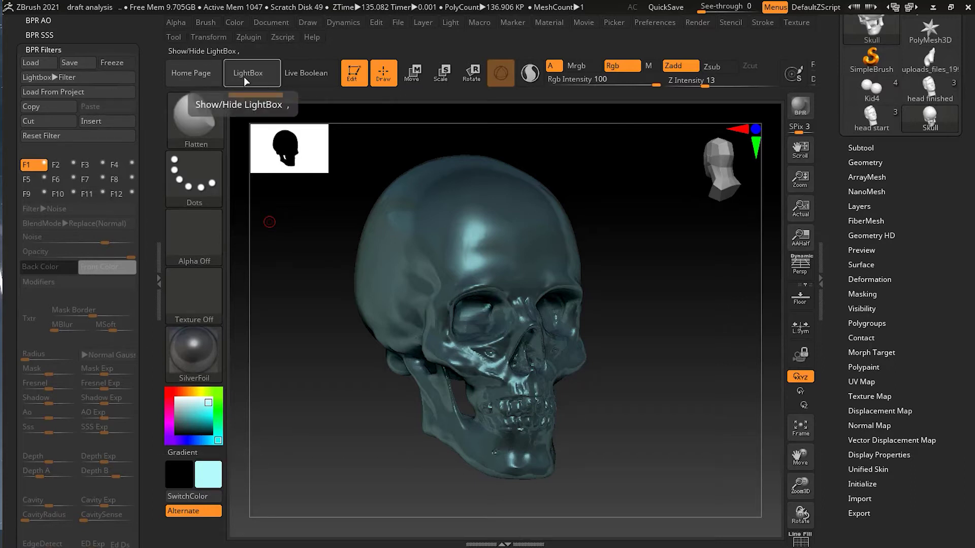
click(59, 78)
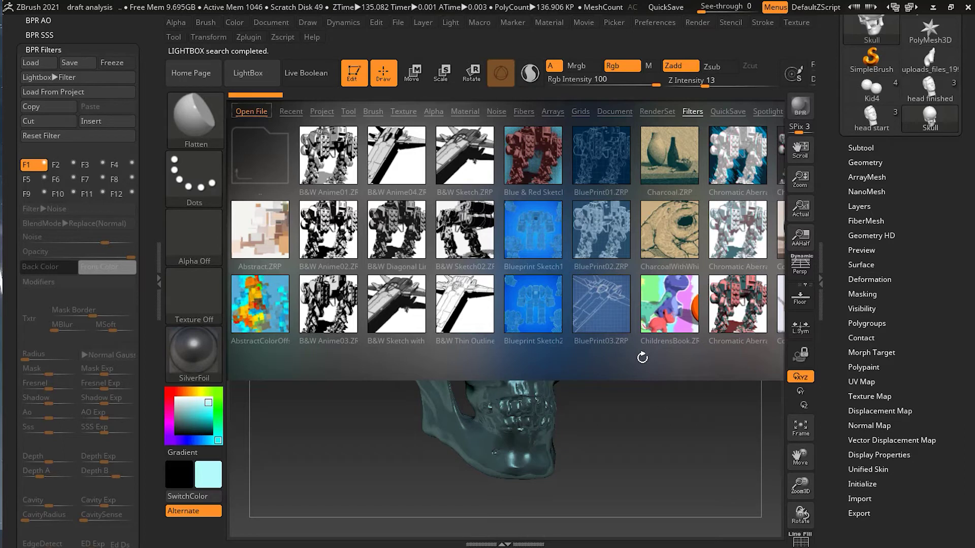
- Load the ColoredPencils.ZRP preset from Lightbox into the BPR filter slots, then close Lightbox
drag(696, 359, 652, 366)
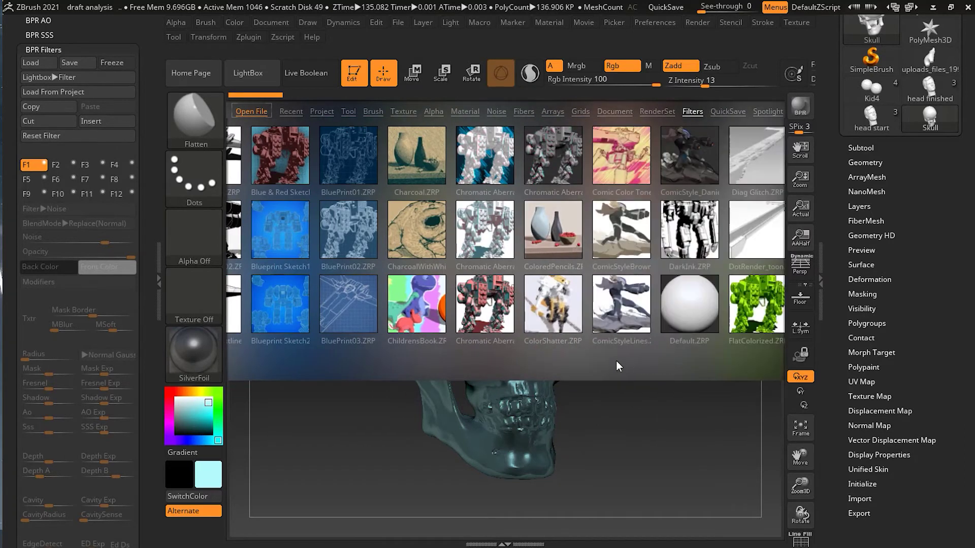
drag(631, 354, 601, 356)
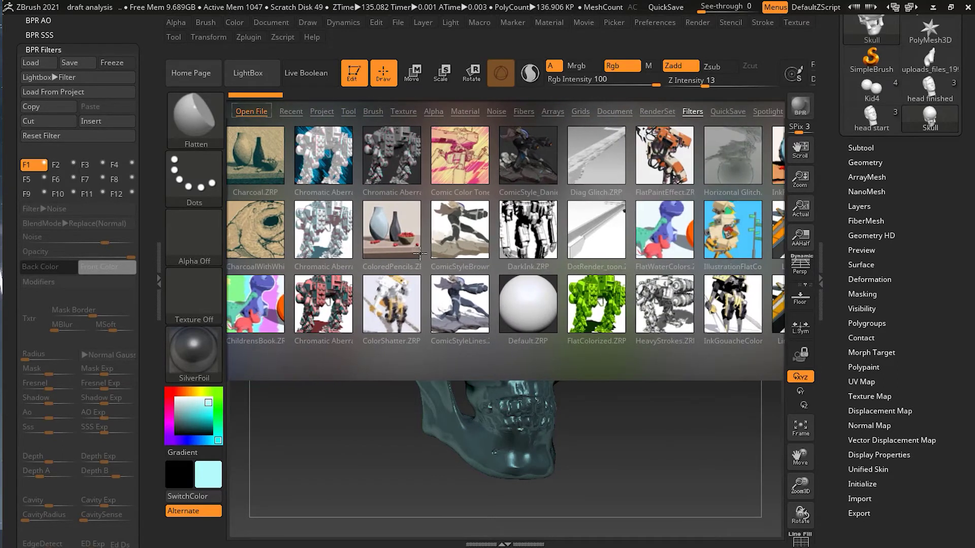
click(403, 236)
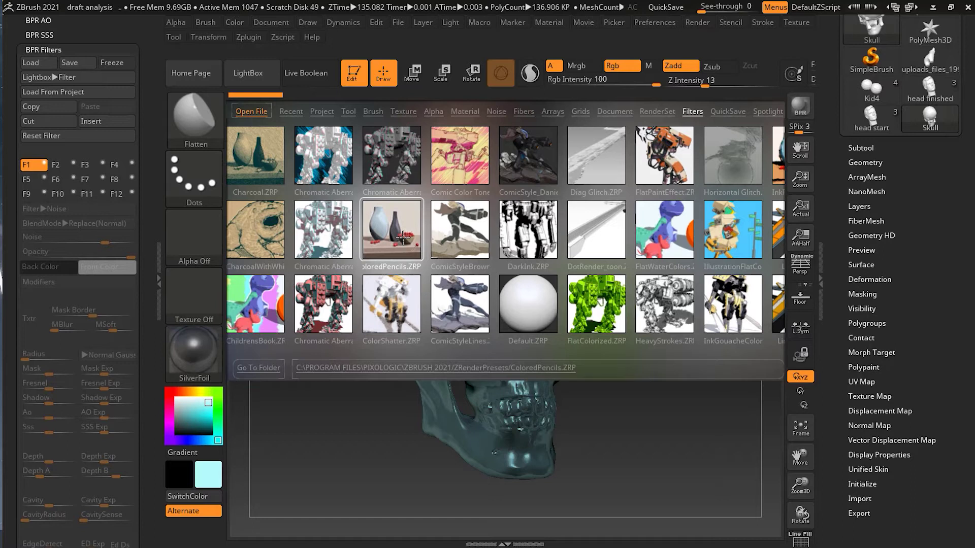
double_click(403, 237)
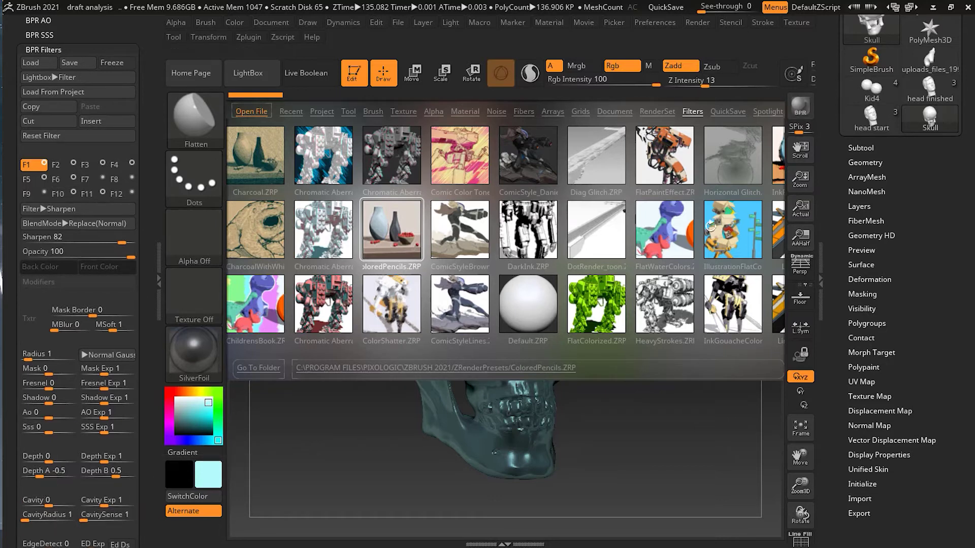
key(Escape)
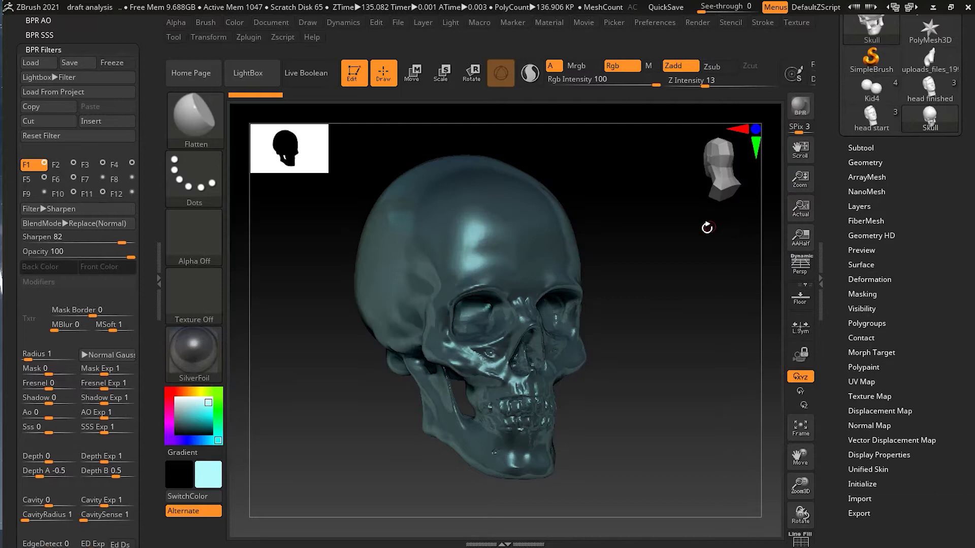
- BPR-render the skull, start and cancel a Document export, then rotate the skull frontally
click(807, 105)
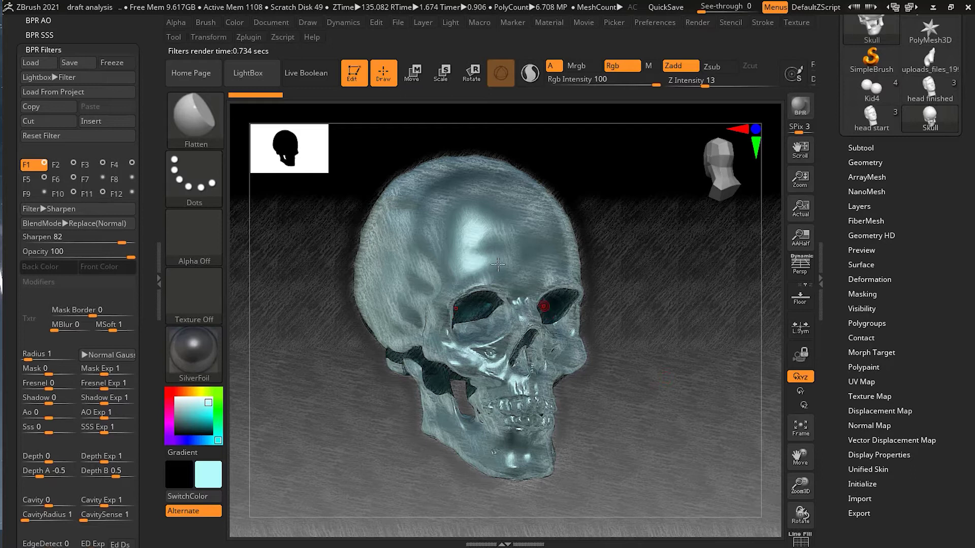
click(273, 24)
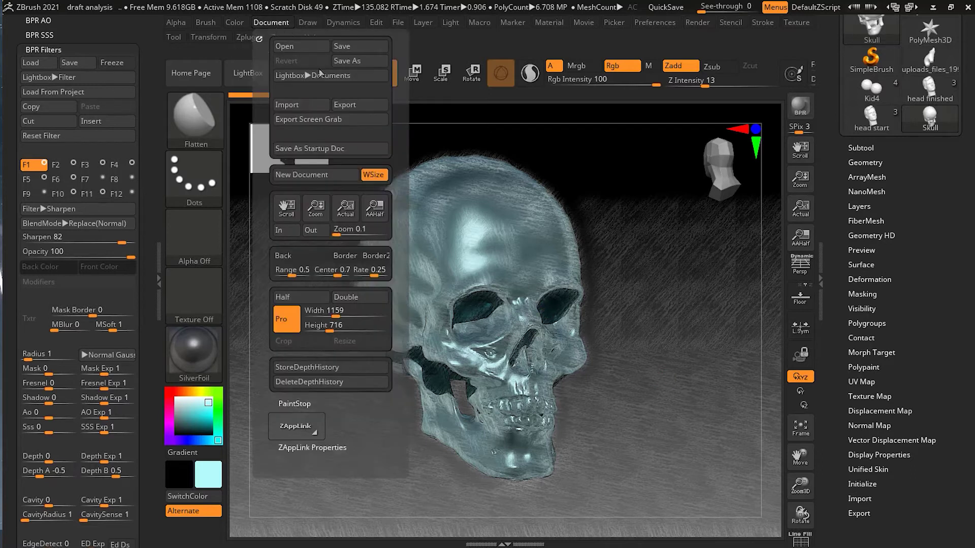
click(362, 105)
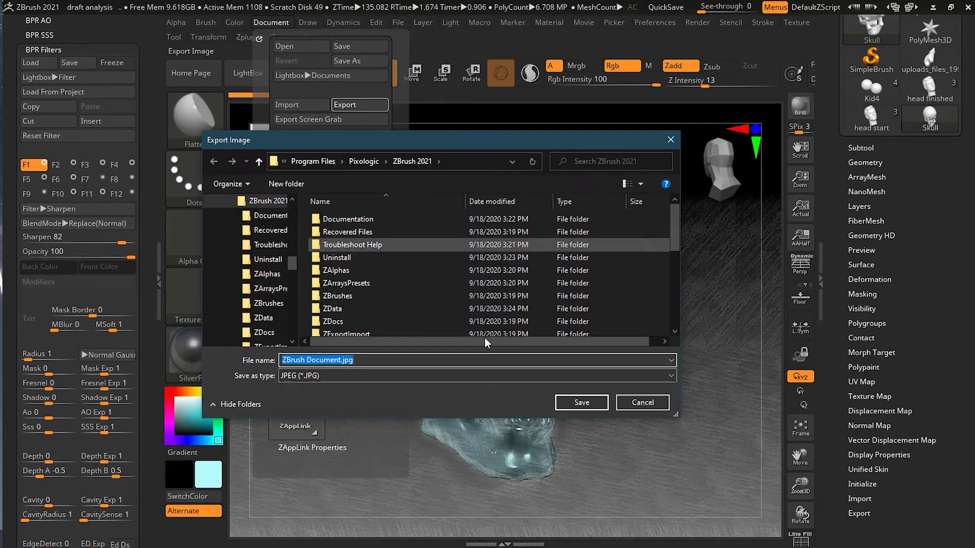
click(662, 404)
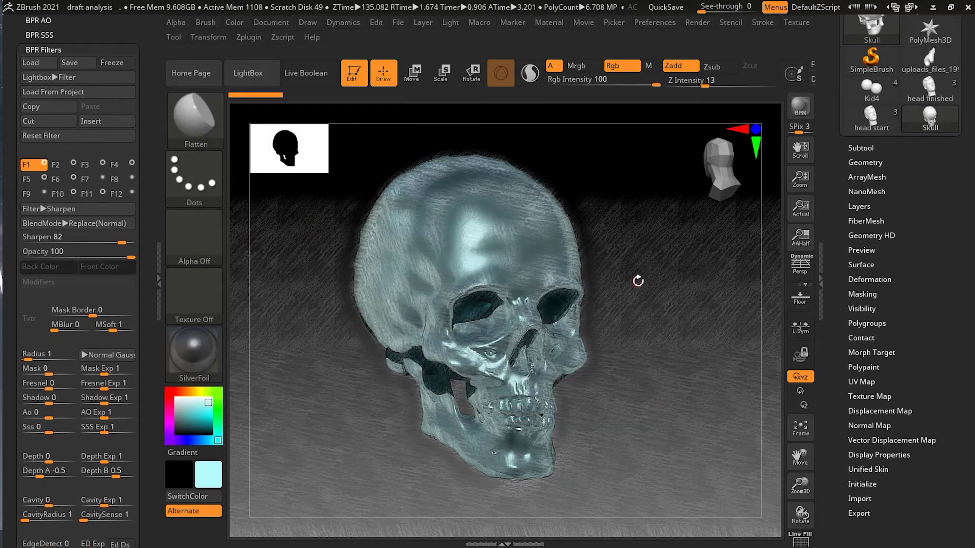
drag(638, 280, 613, 281)
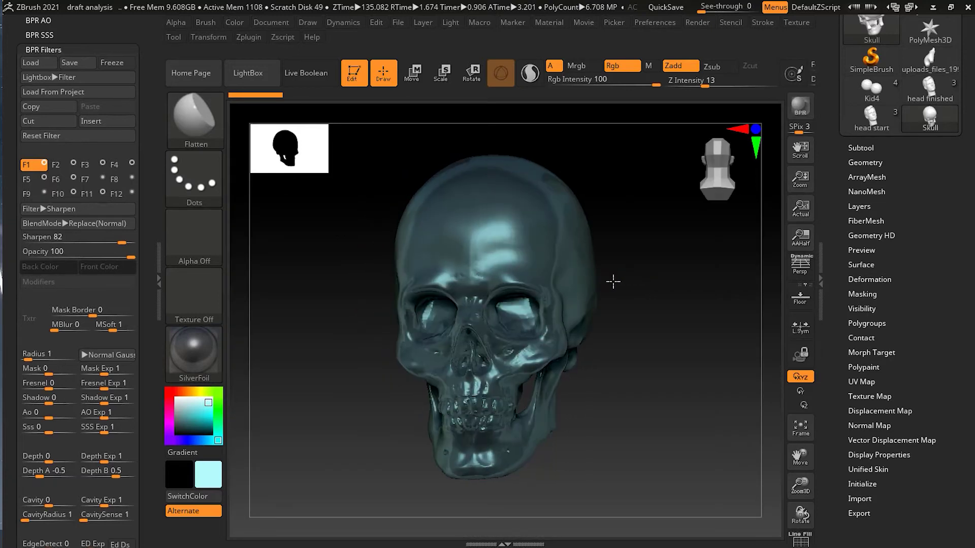
- BPR-render the front-facing skull with colored-pencil filters and bring up the Movie menu
click(805, 105)
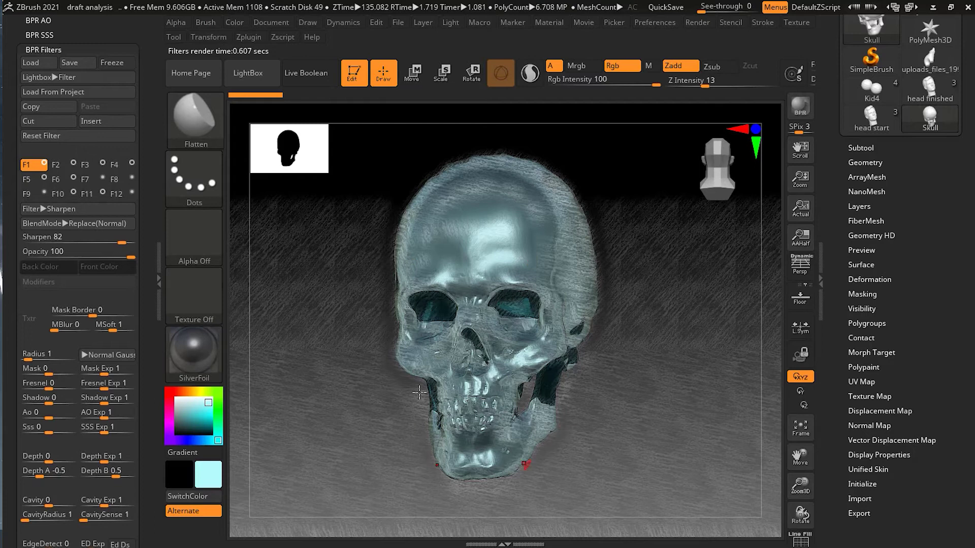
click(590, 26)
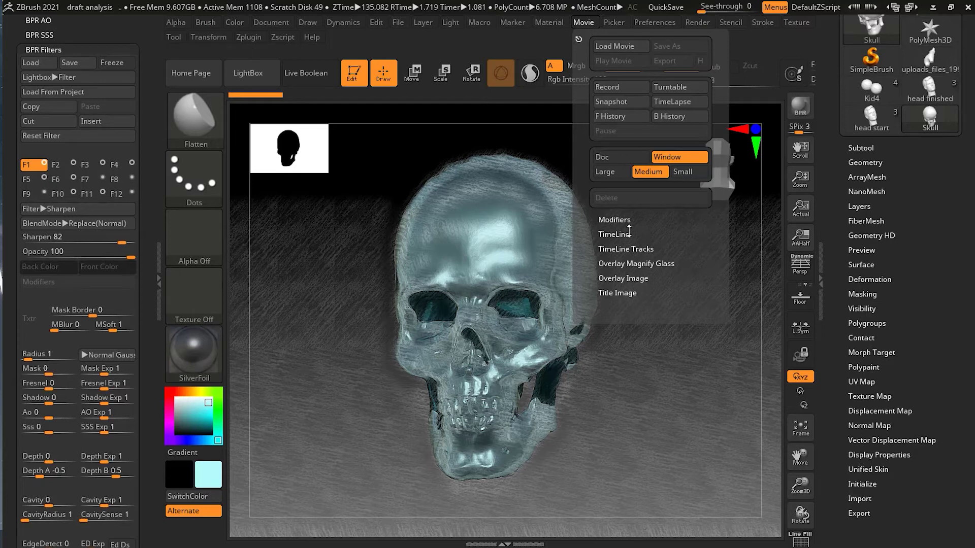
- Start a movie recording, expand and collapse Modifiers, TimeLine and TimeLine Tracks, then restore the three-quarter view
click(642, 94)
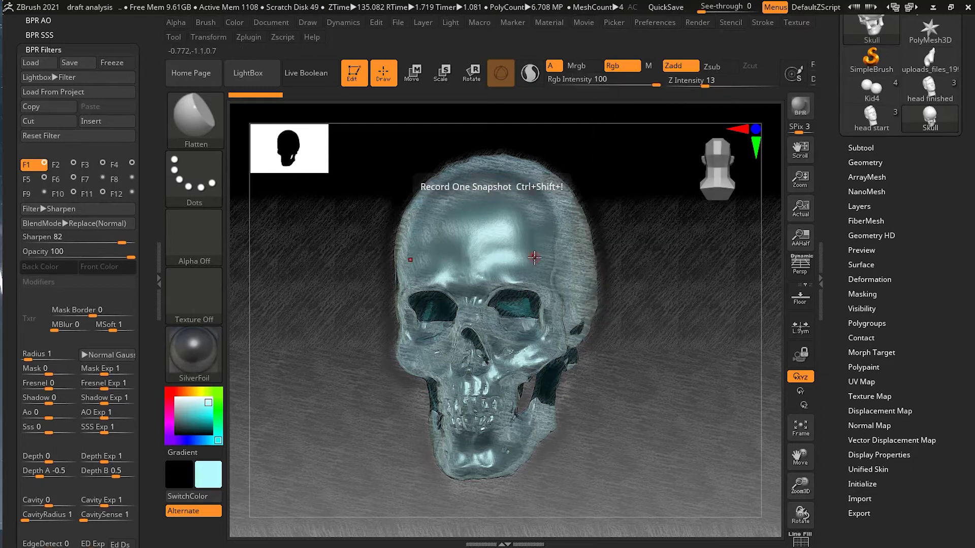
click(585, 22)
click(623, 218)
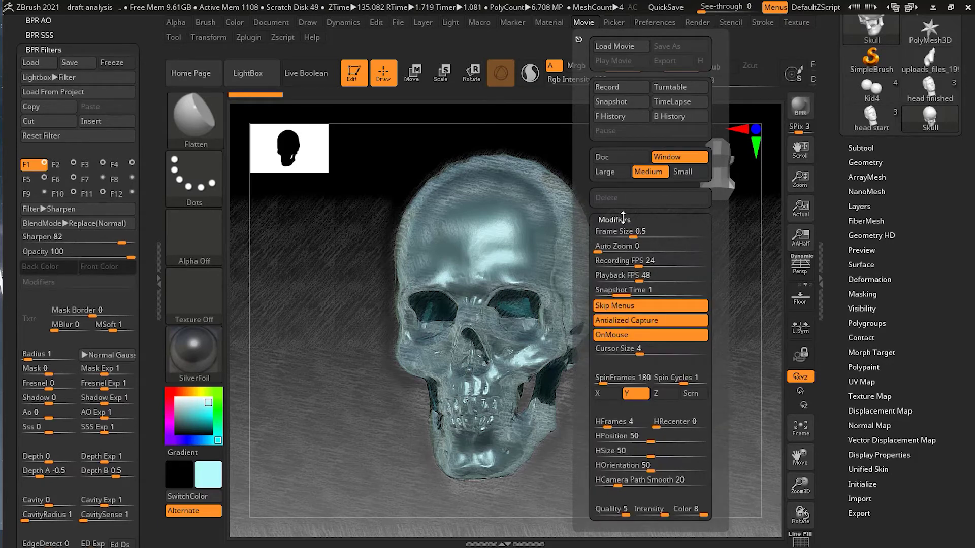
click(623, 218)
click(622, 233)
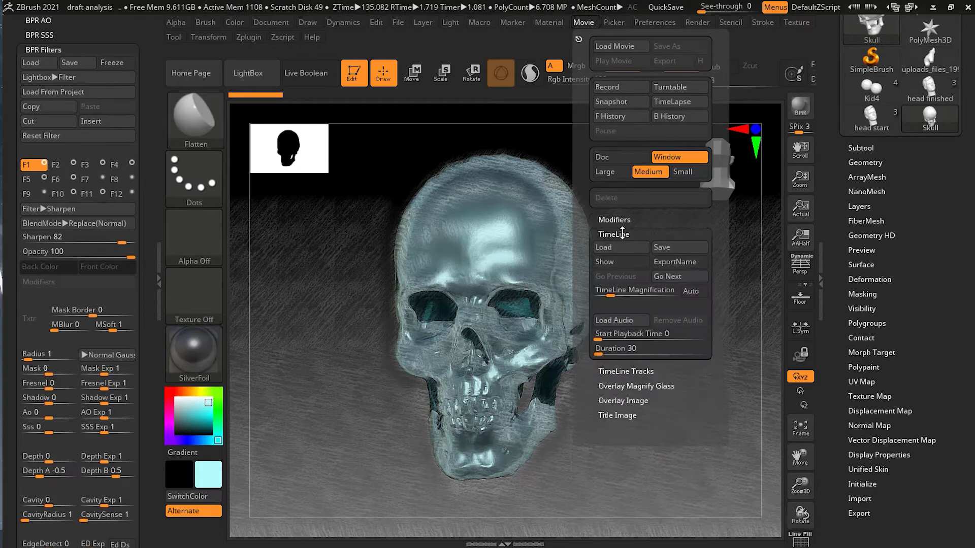
click(622, 234)
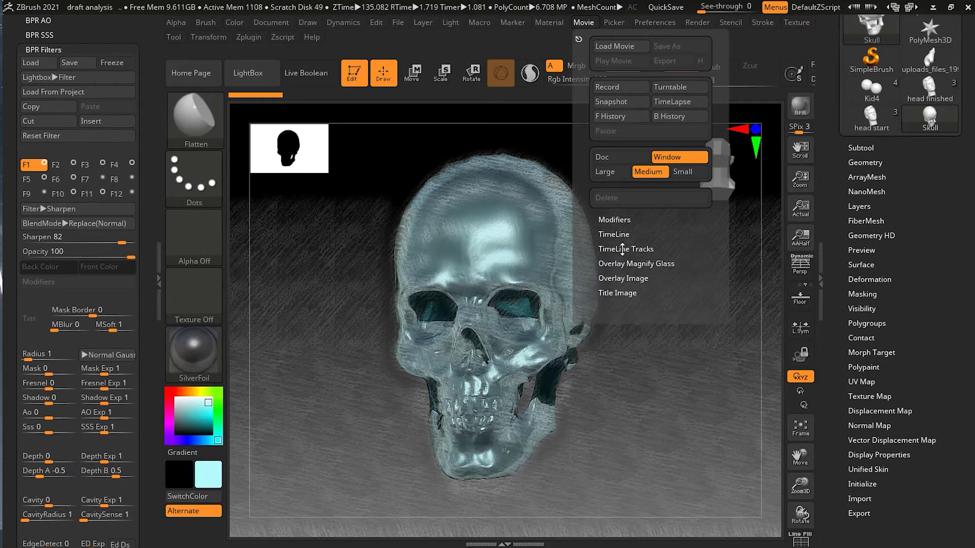
click(622, 249)
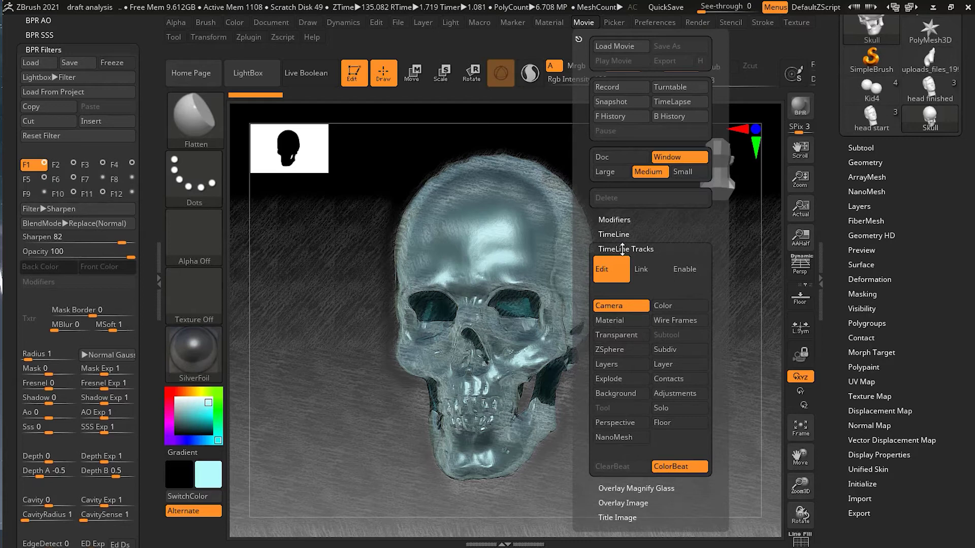
click(622, 249)
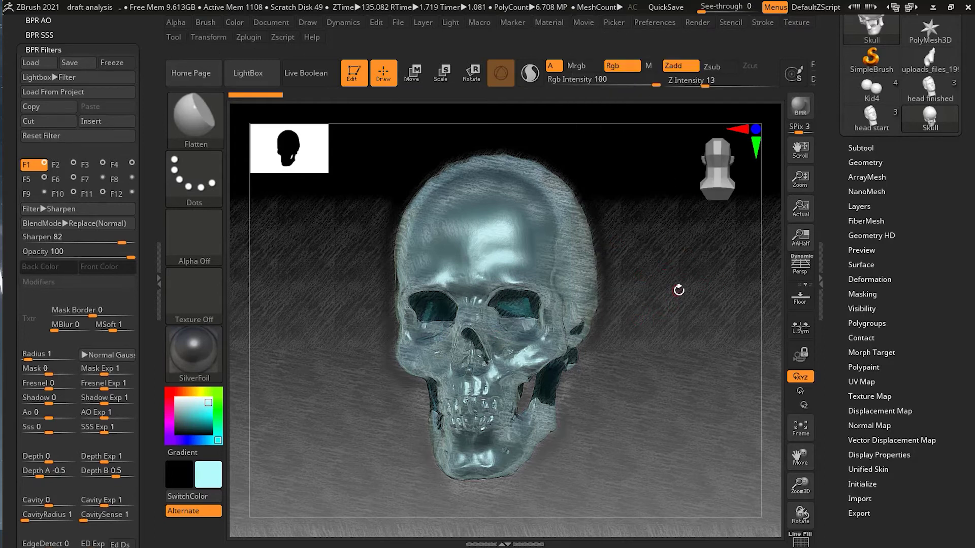
drag(655, 317, 701, 330)
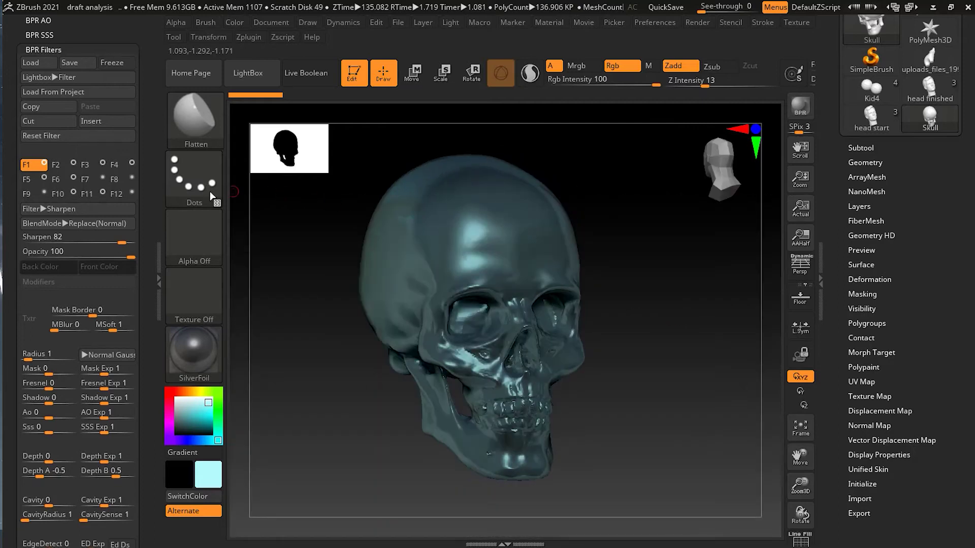
- Load the WaterColorInkStyle preset from Lightbox Filters and BPR-render the skull with it
click(66, 79)
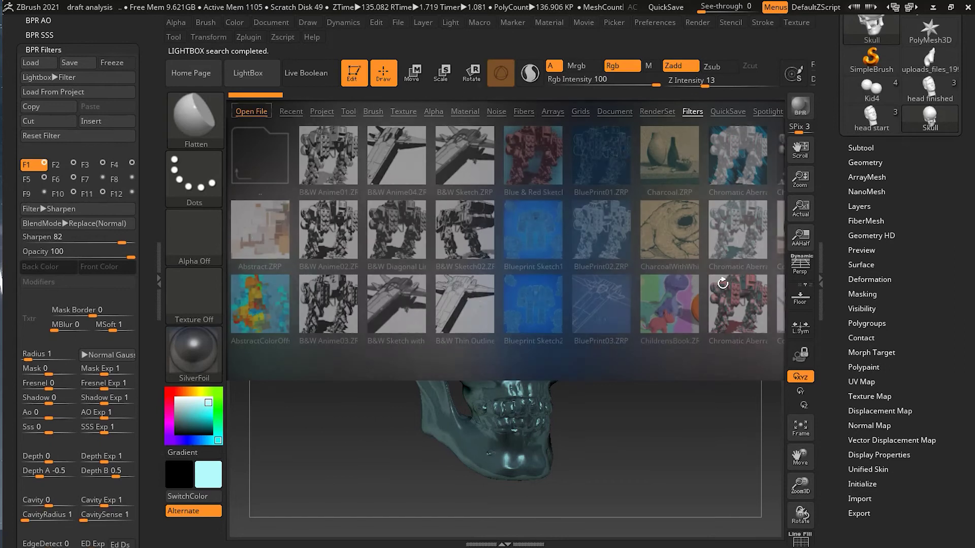
drag(705, 360, 587, 353)
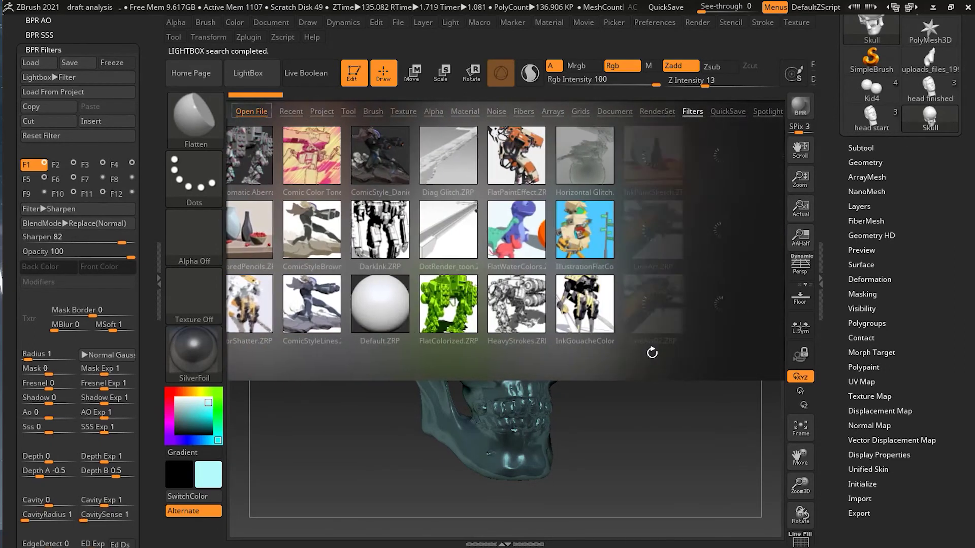
drag(652, 353, 589, 353)
drag(680, 354, 574, 353)
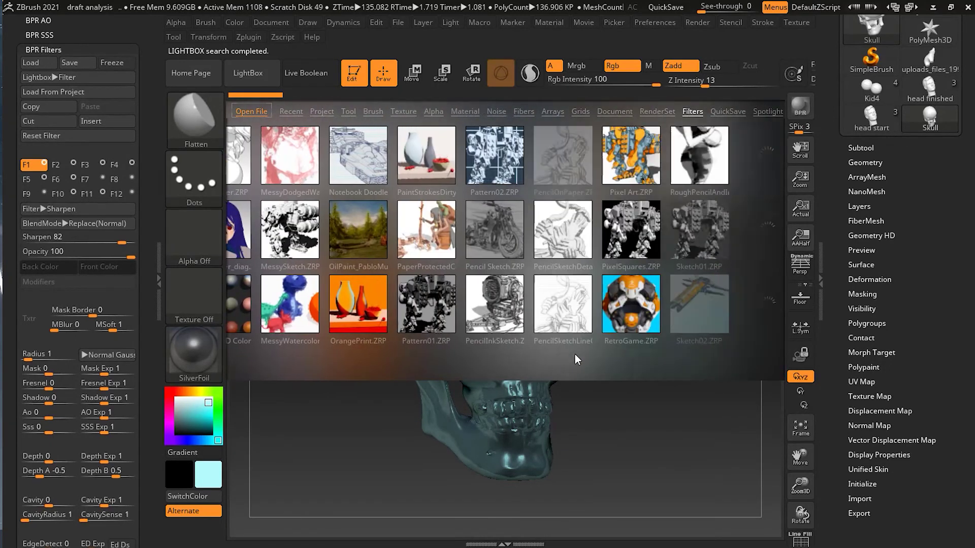
drag(624, 354, 558, 356)
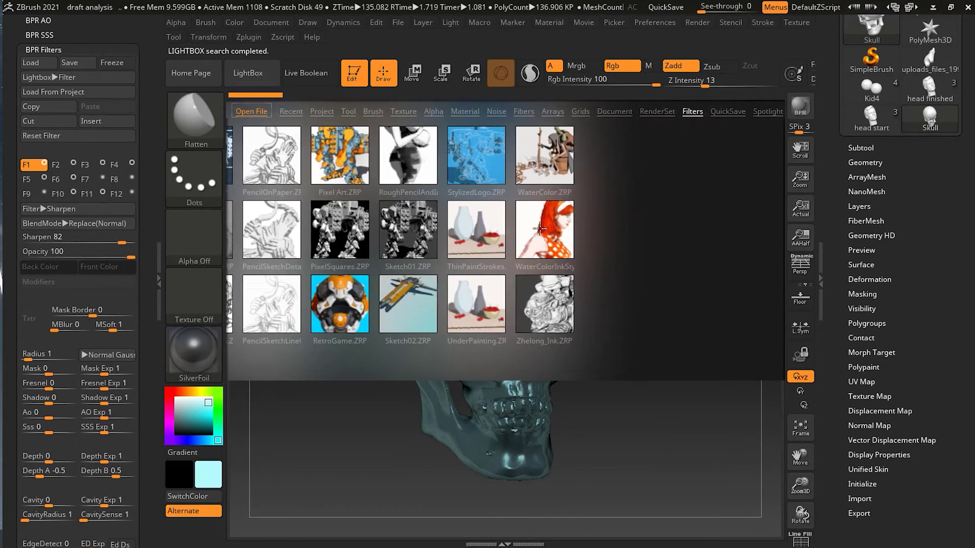
double_click(540, 229)
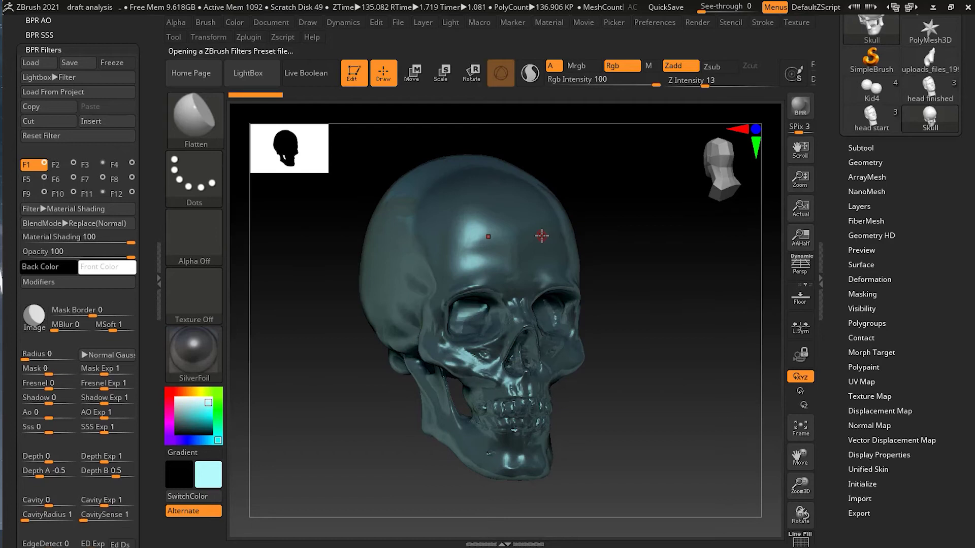
click(803, 107)
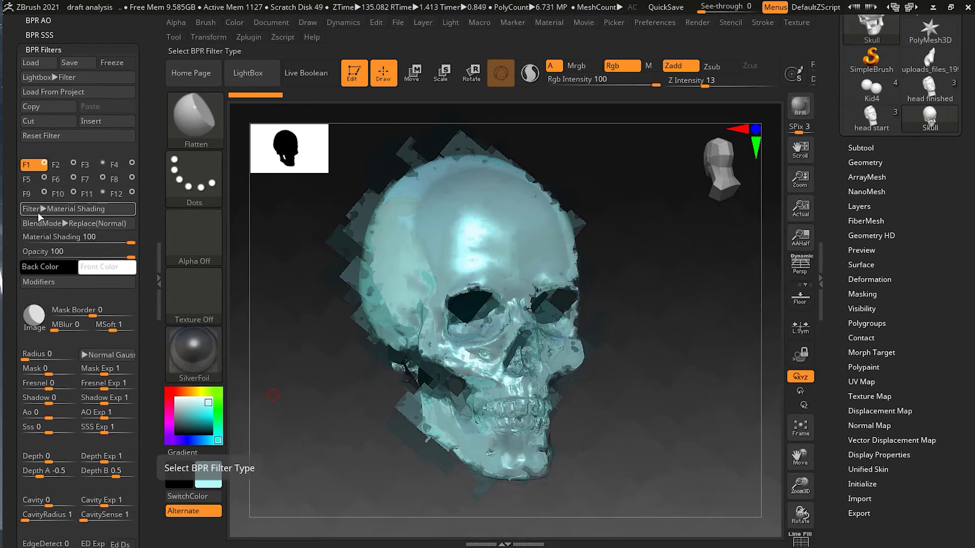
- Toggle filter slot F1 off and on several times to compare its effect on the render
click(44, 164)
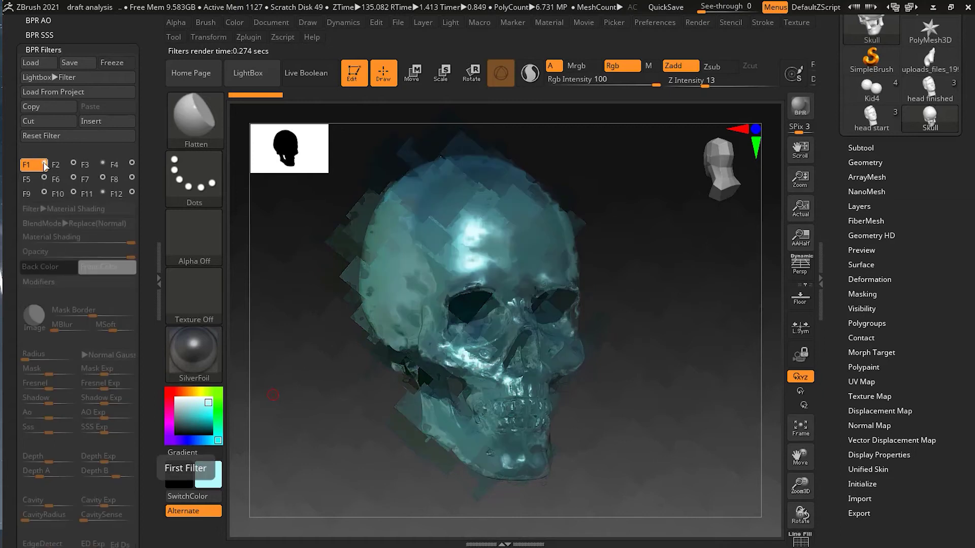
click(45, 164)
click(45, 165)
click(45, 165)
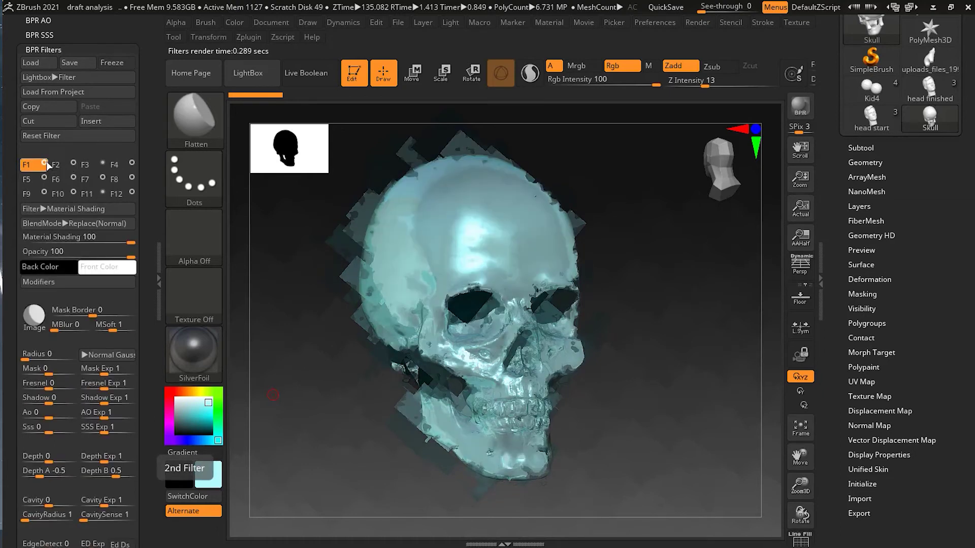
click(44, 164)
click(44, 164)
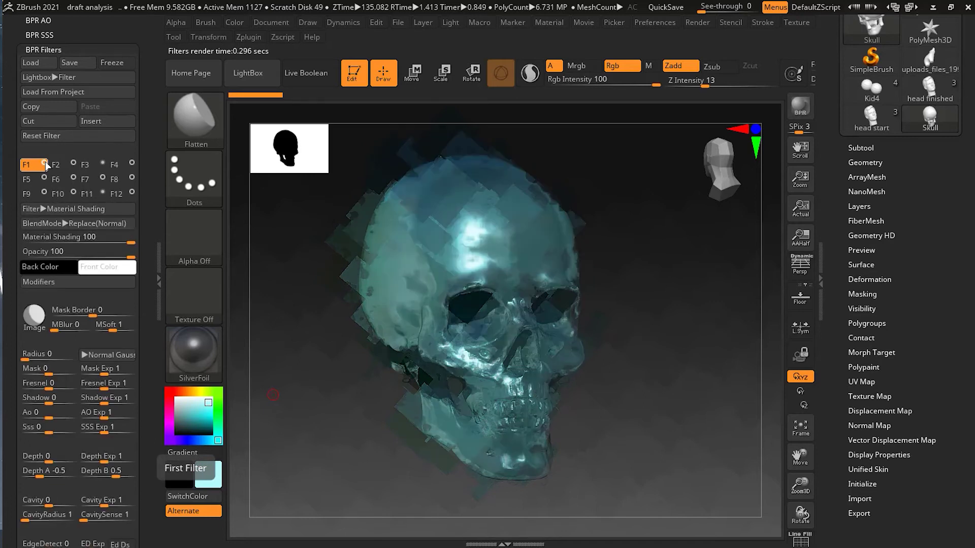
- Inspect the settings of F2 and F11, and toggle the Sharpen filter F3 on and off
click(61, 165)
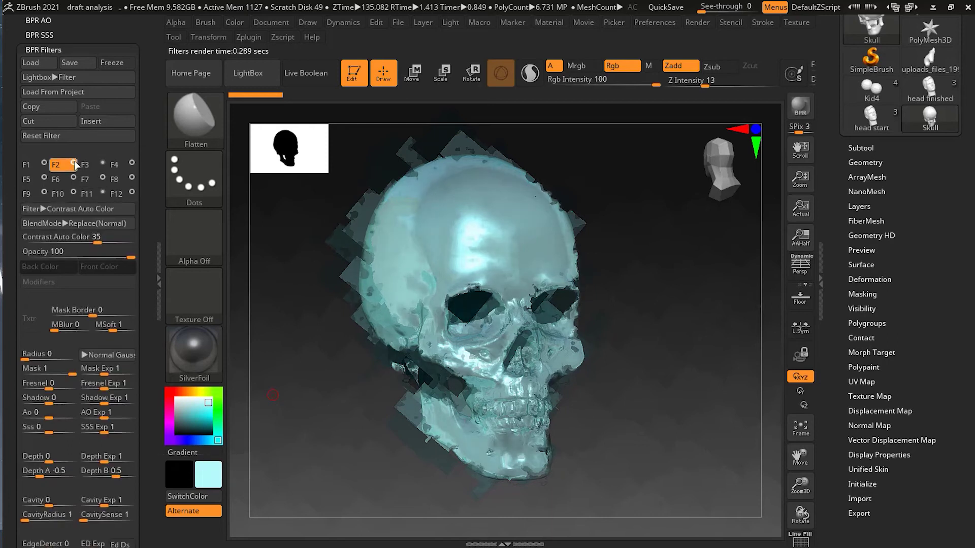
click(89, 194)
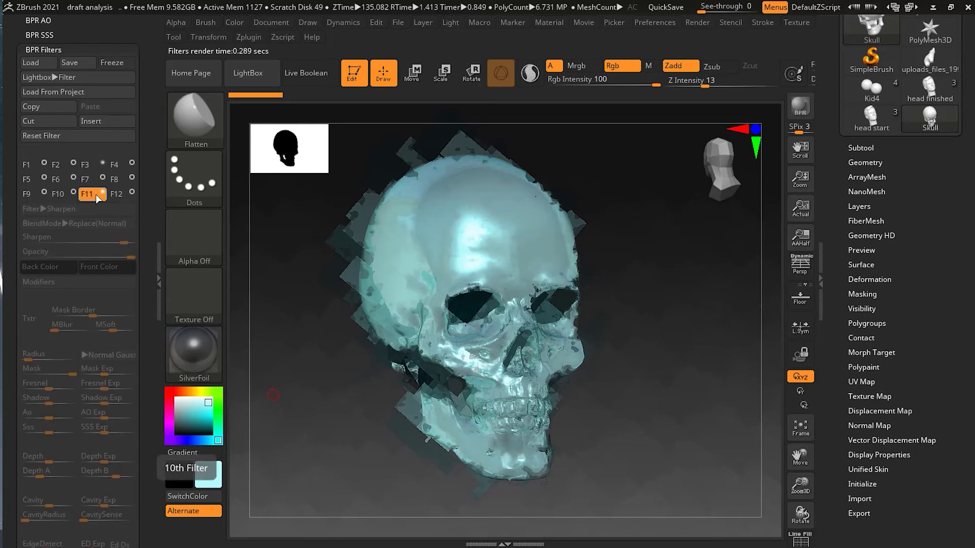
click(104, 167)
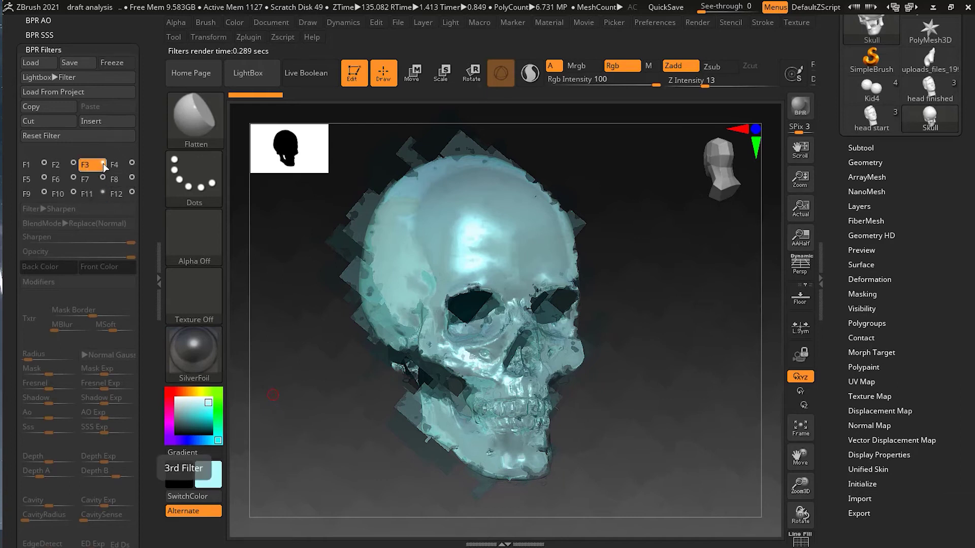
click(103, 163)
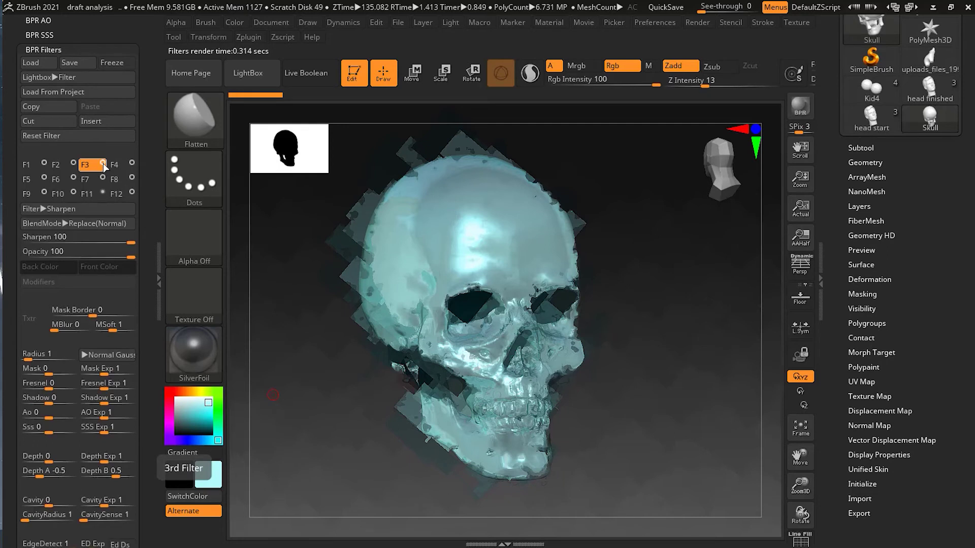
click(104, 162)
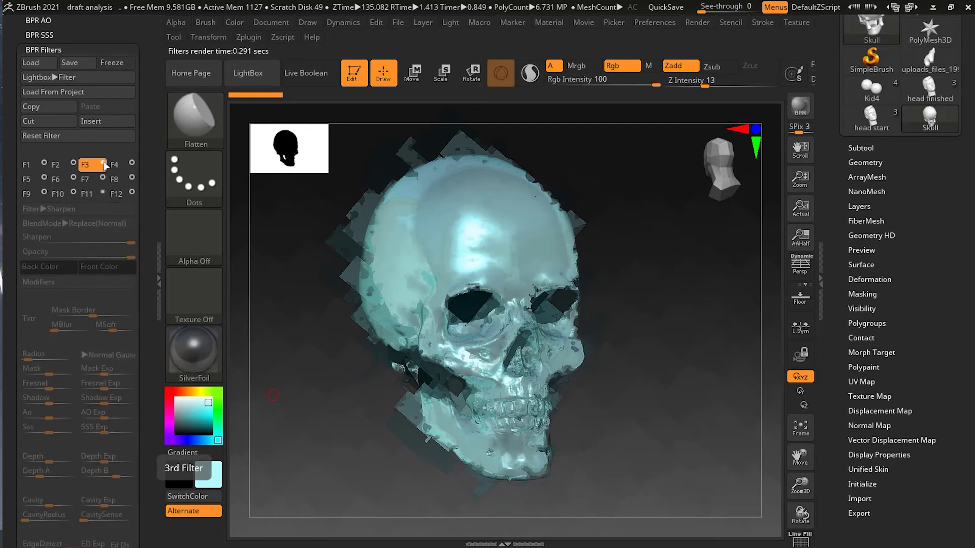
- Inspect the F8 Restore overlay filter and switch it off and on to compare
click(114, 179)
click(132, 177)
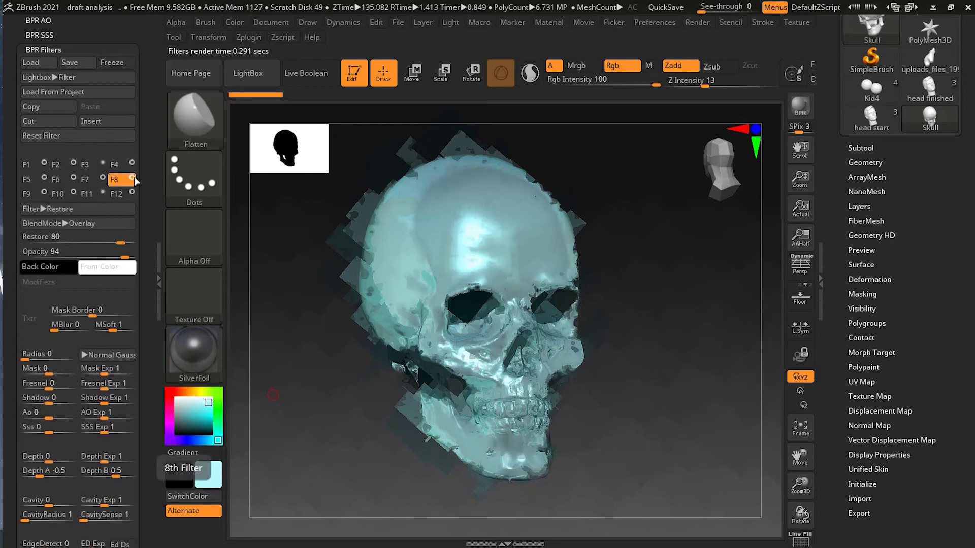
click(132, 177)
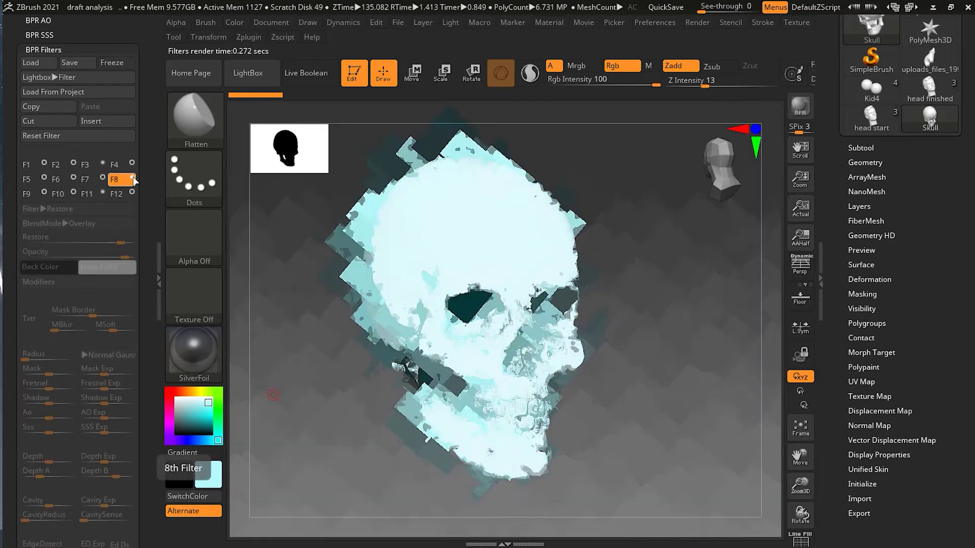
click(132, 178)
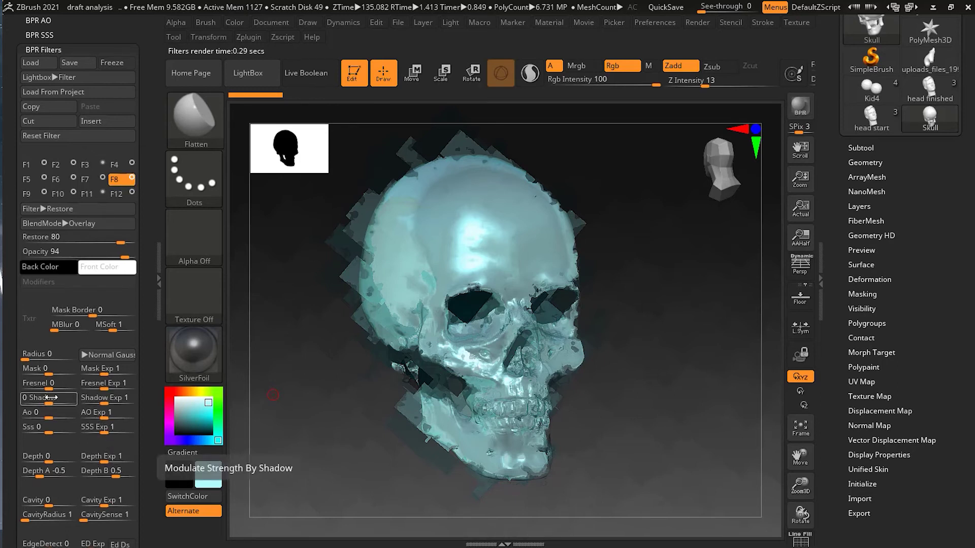
- Change F8's mask modulation, set ED Radius to 39, E Sense to about 61.5, and add NoiseMaker noise
drag(24, 361, 95, 402)
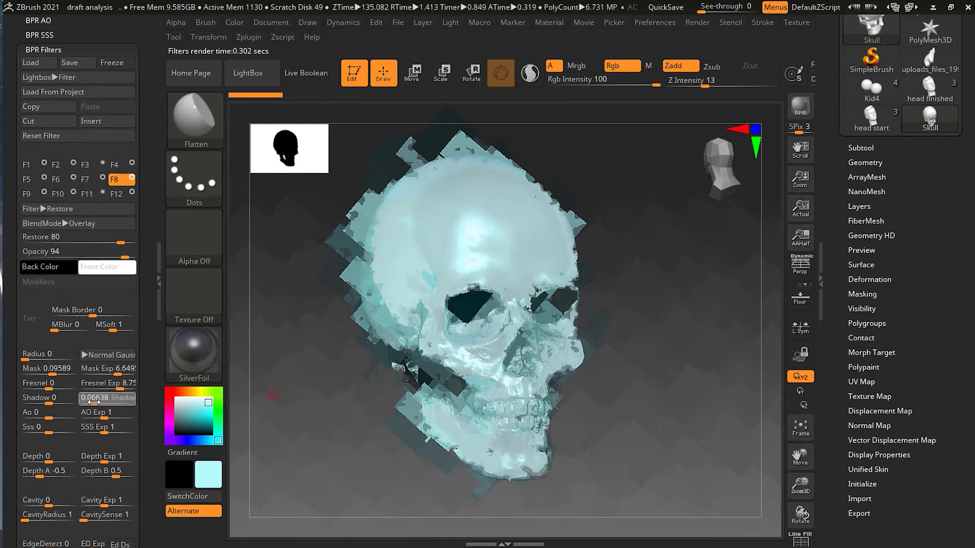
scroll(129, 442, down, 5)
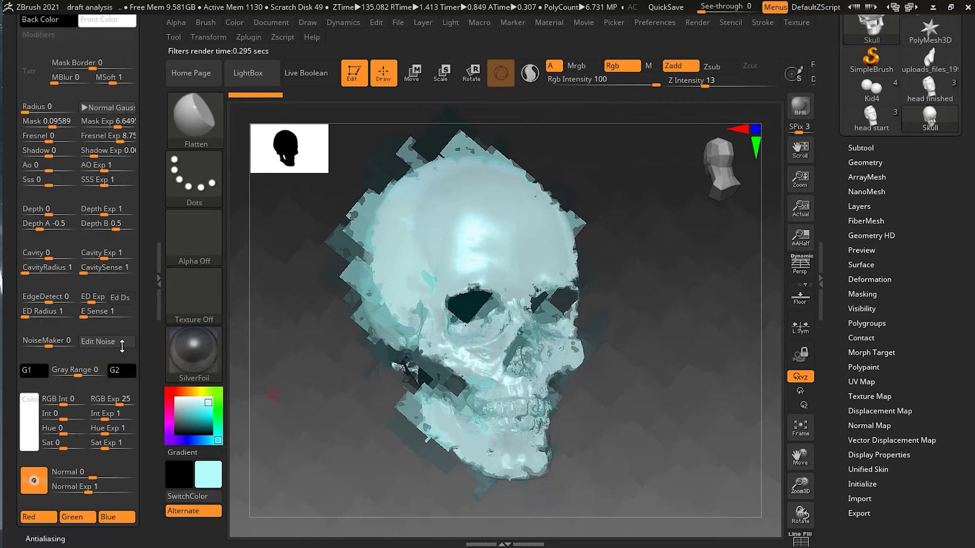
drag(40, 316, 115, 344)
drag(84, 315, 113, 316)
drag(48, 345, 70, 346)
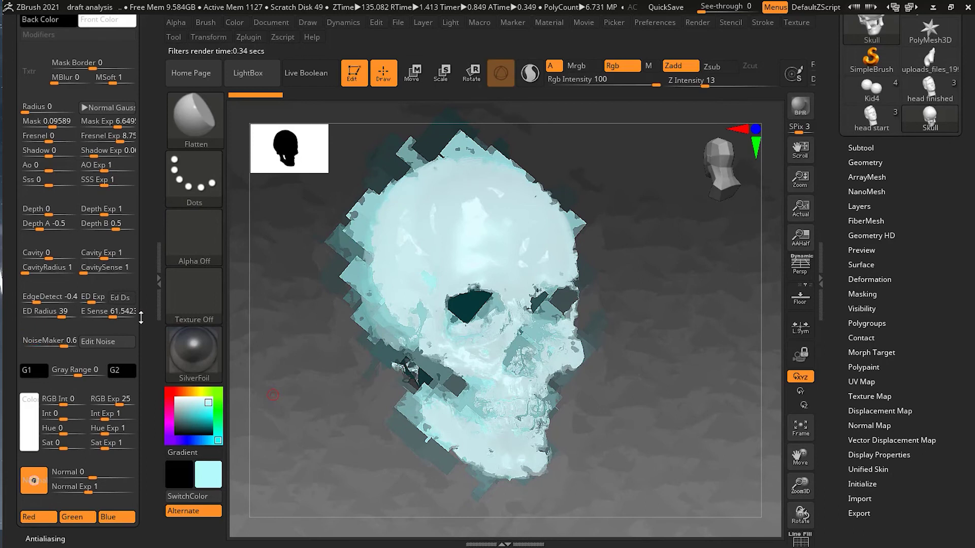
- Adjust F8's Restore strength, then reset F8 to Restore 50, Replace(Normal), Opacity 100
scroll(126, 437, up, 5)
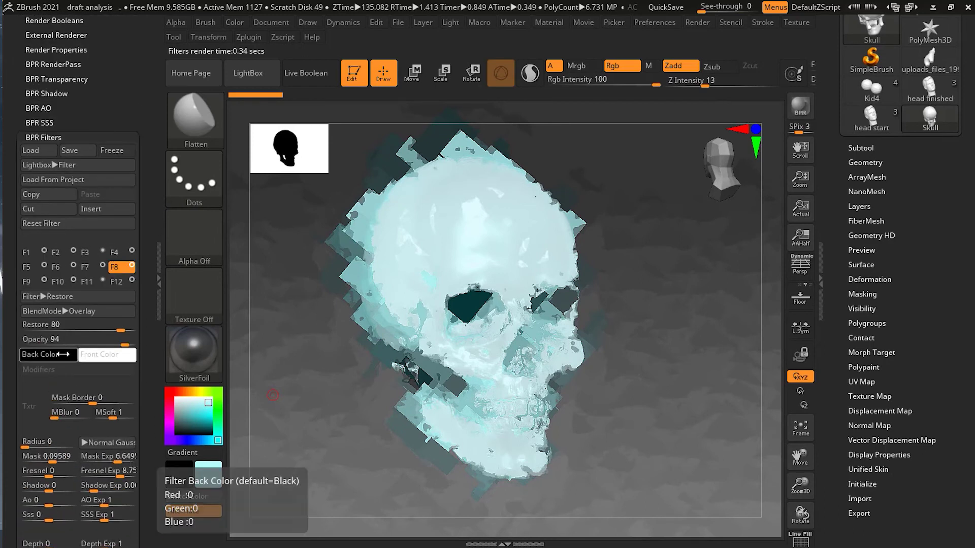
drag(120, 330, 83, 347)
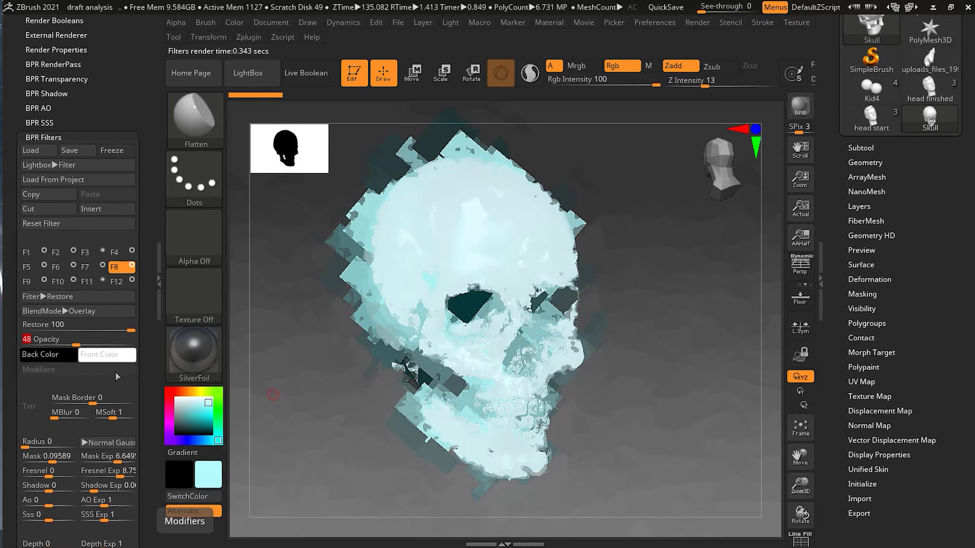
click(61, 225)
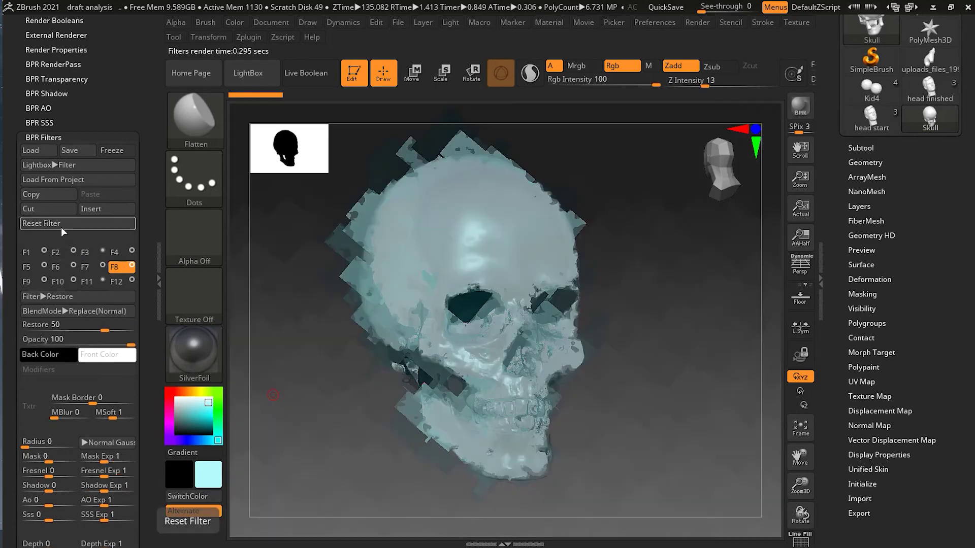